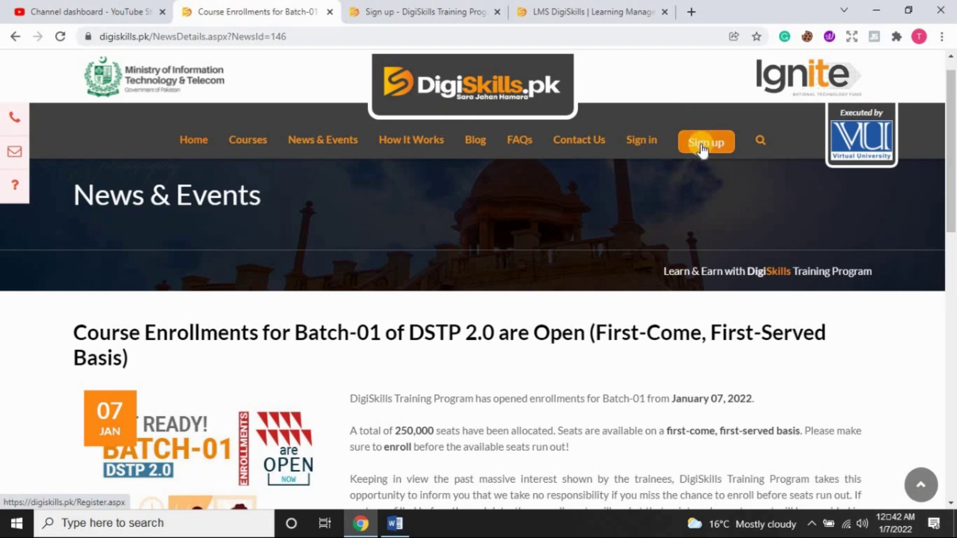
# Open the DigiSkills trainee sign-up page and review its first name, last name, email and password fields
pyautogui.click(449, 14)
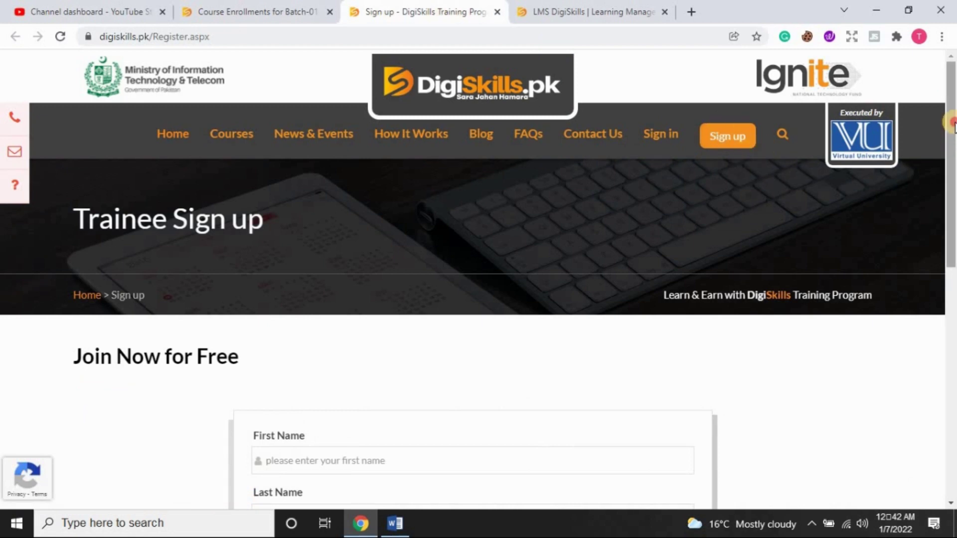
pyautogui.moveTo(950, 122); pyautogui.dragTo(952, 209)
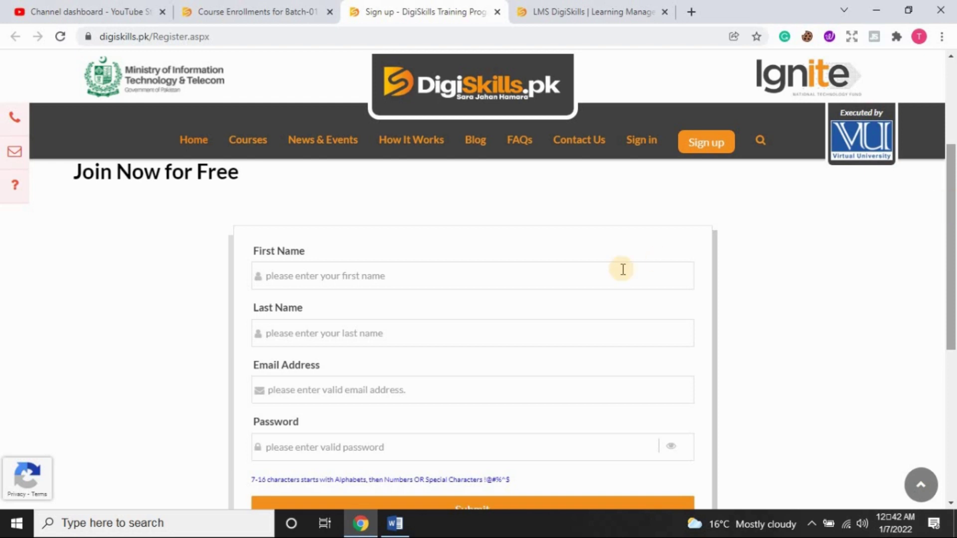
pyautogui.click(492, 275)
pyautogui.click(411, 341)
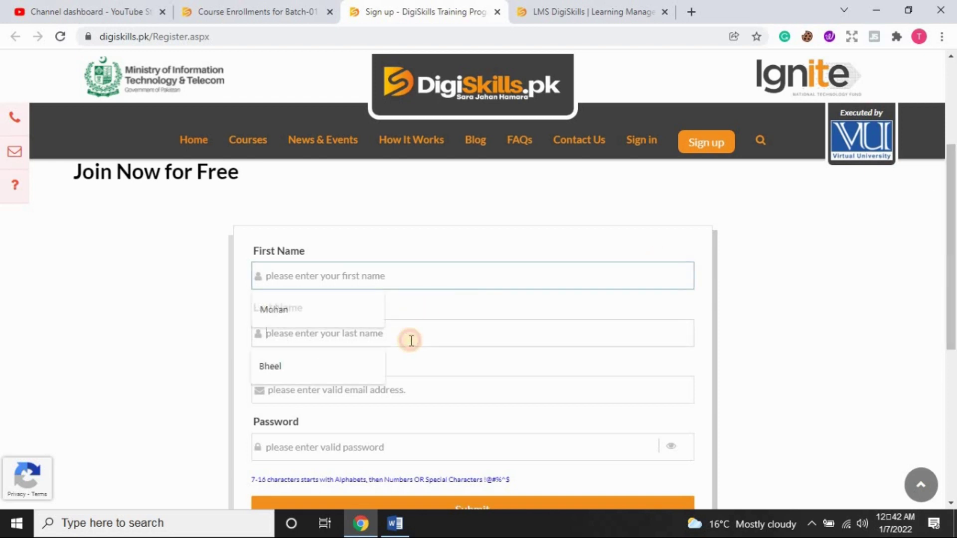
pyautogui.click(801, 282)
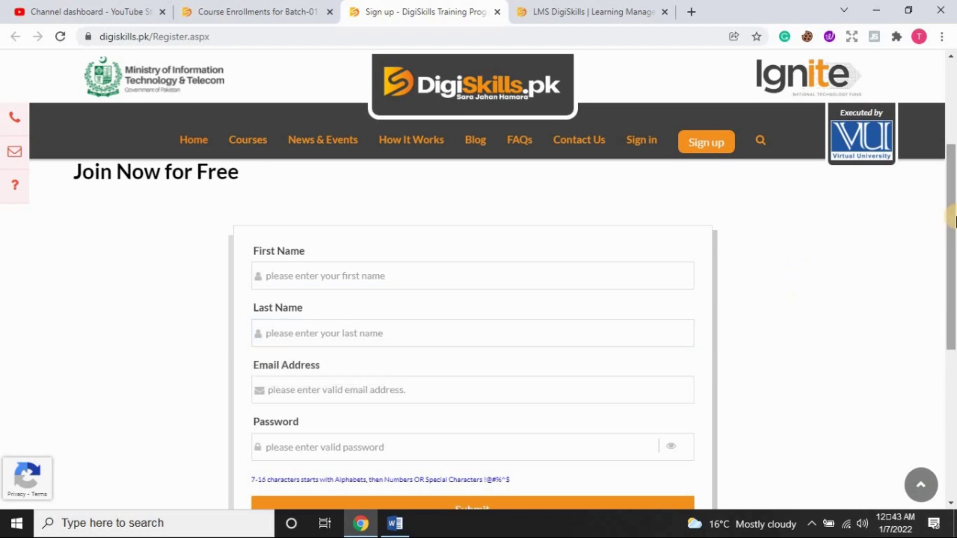
pyautogui.scroll(-2, 946, 267)
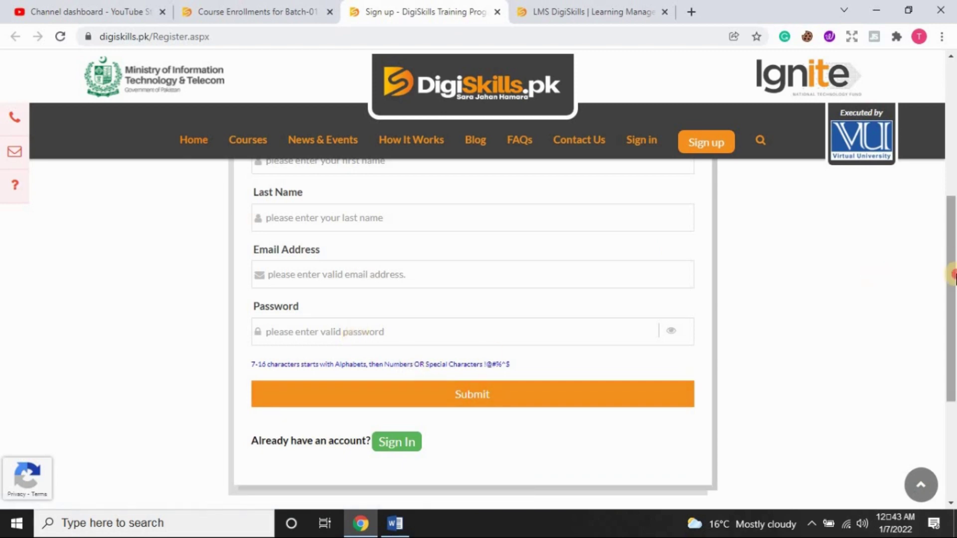
pyautogui.moveTo(950, 272); pyautogui.dragTo(950, 121)
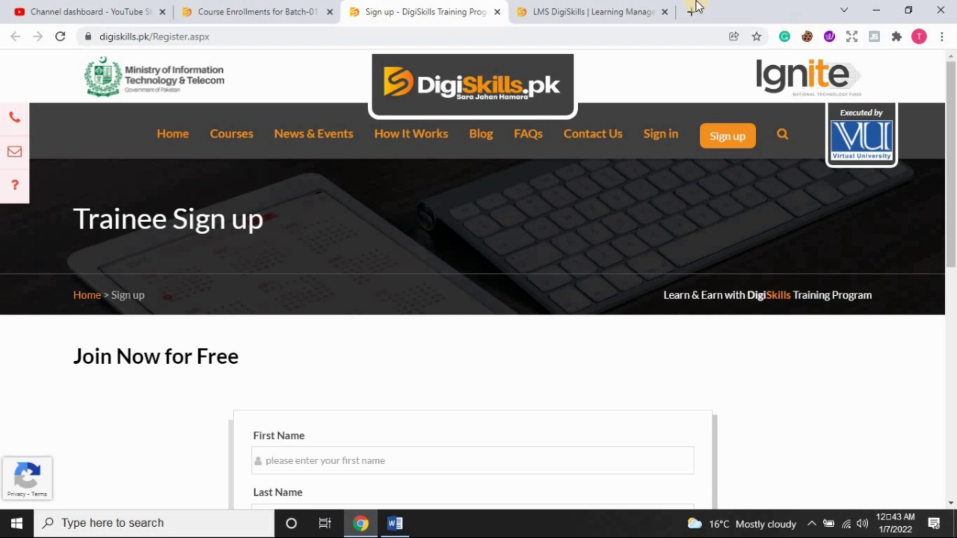
# Switch to the LMS profile page and review the Personal Information fields from the name through the Country options
pyautogui.click(620, 6)
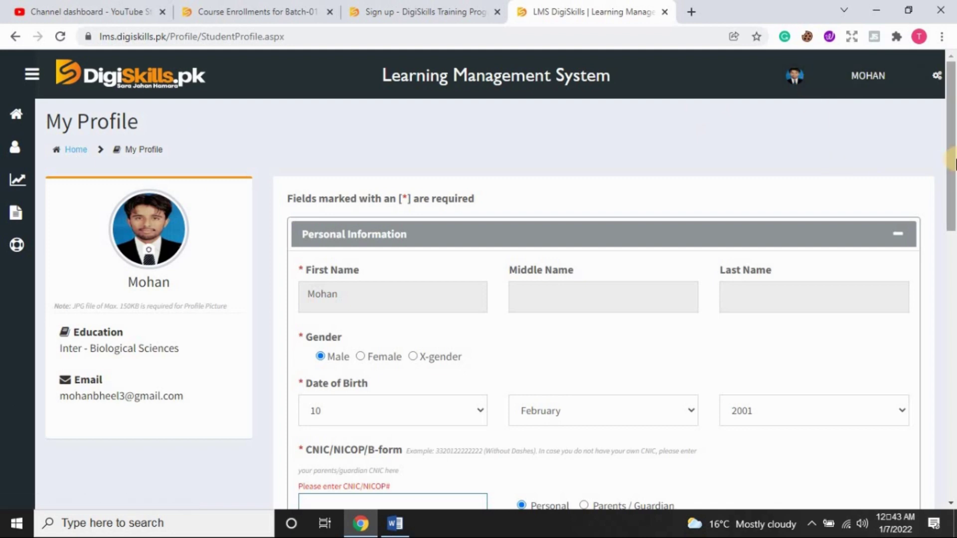
pyautogui.moveTo(952, 150); pyautogui.dragTo(953, 191)
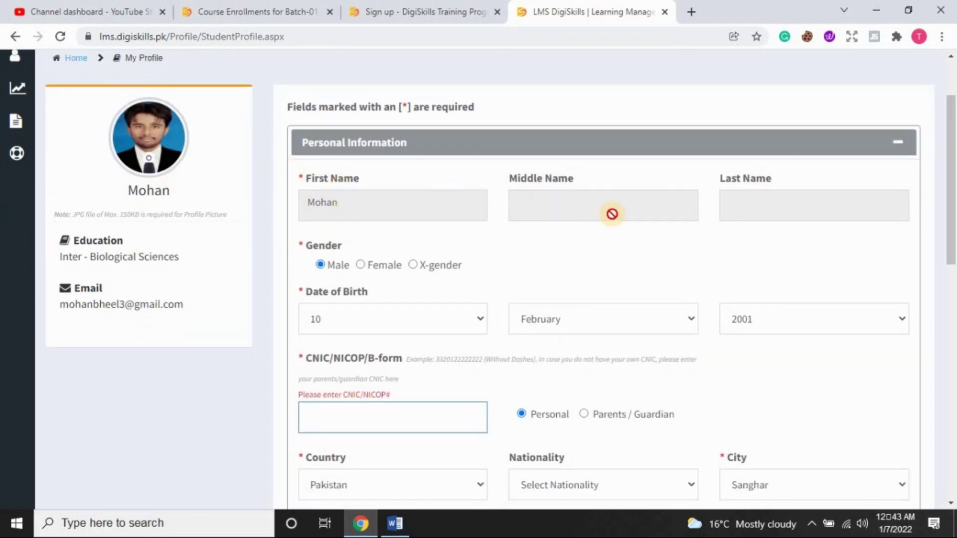
pyautogui.moveTo(954, 202); pyautogui.dragTo(954, 233)
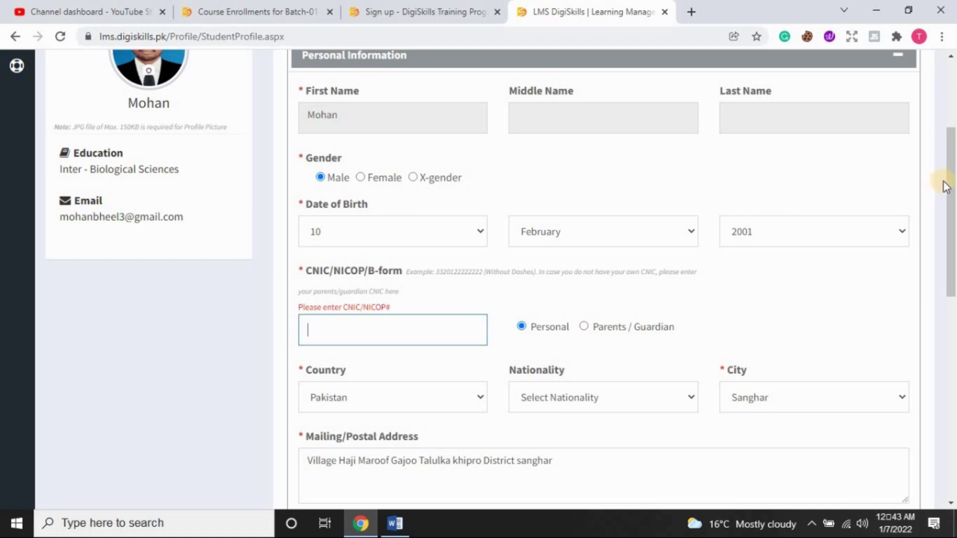
pyautogui.moveTo(952, 184); pyautogui.dragTo(952, 213)
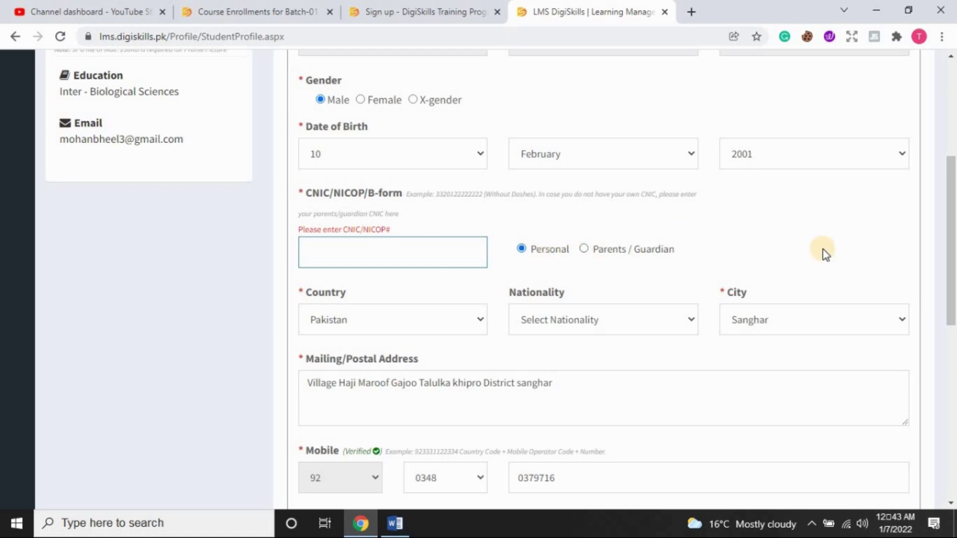
pyautogui.scroll(-2, 951, 249)
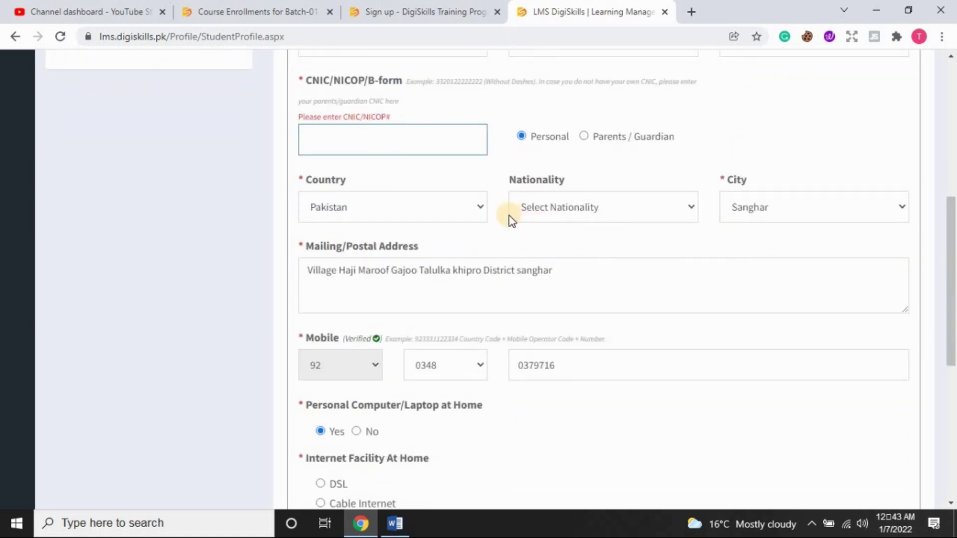
pyautogui.click(482, 203)
pyautogui.click(482, 203)
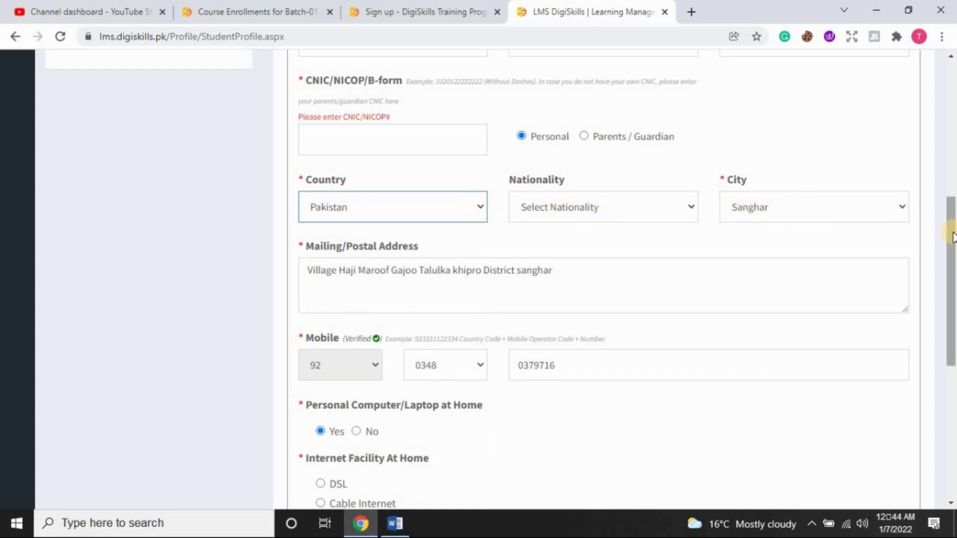
# Examine the remaining Personal Information fields: postal address, mobile number, home computer and home internet facility
pyautogui.scroll(-1, 735, 239)
pyautogui.click(674, 227)
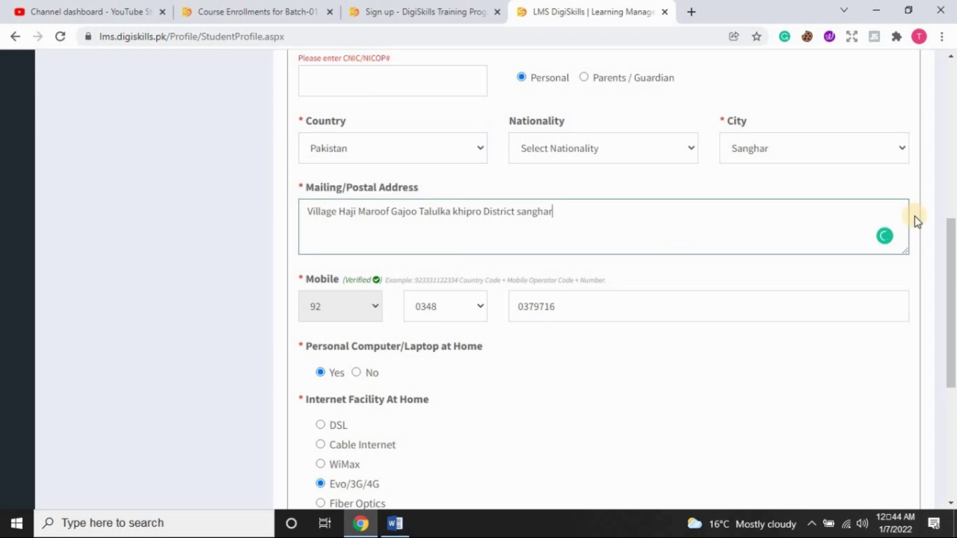
pyautogui.scroll(-2, 705, 249)
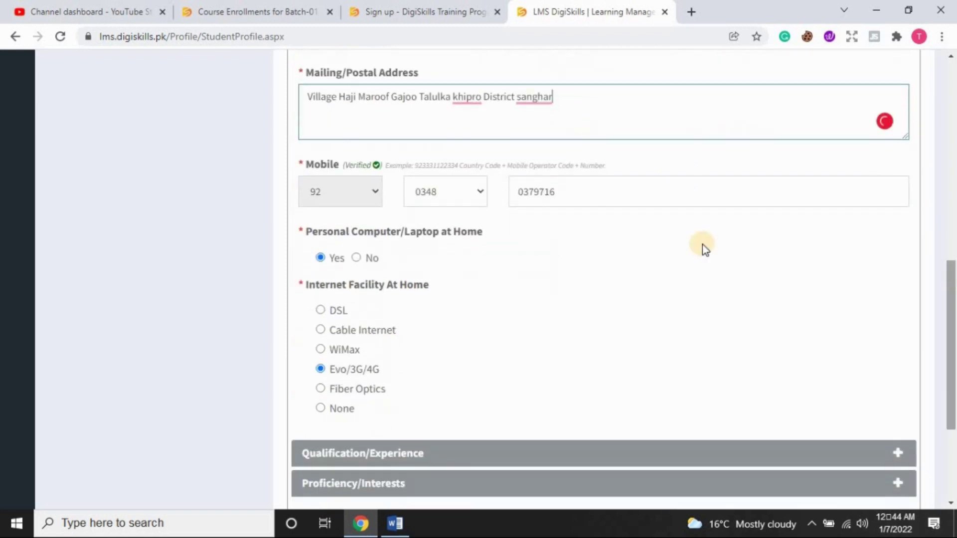
pyautogui.click(609, 195)
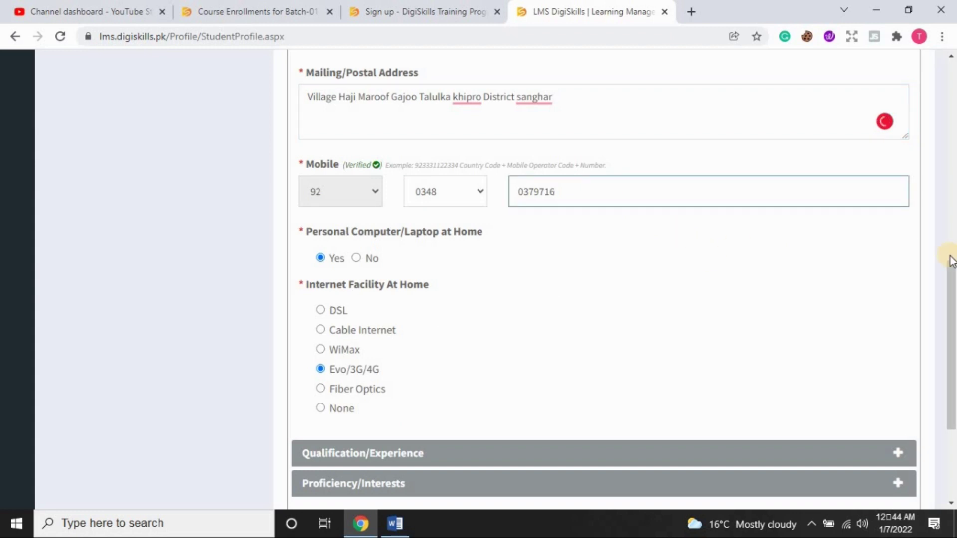
pyautogui.scroll(-1, 674, 251)
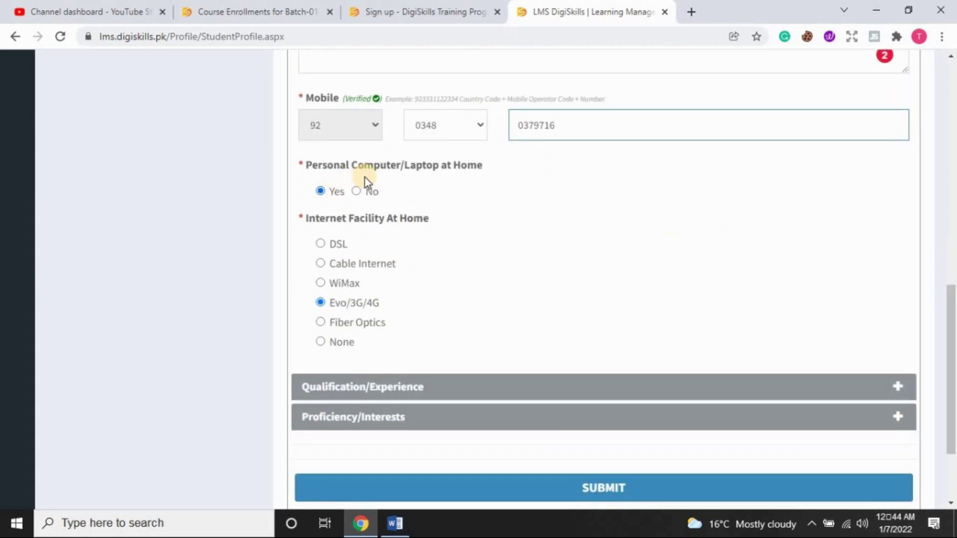
pyautogui.click(332, 192)
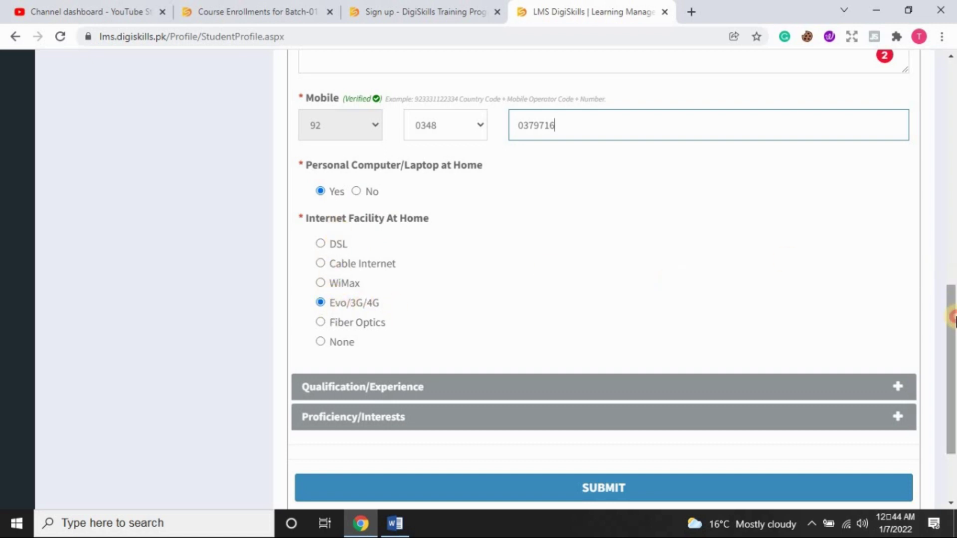
pyautogui.moveTo(952, 317)
pyautogui.mouseDown()
pyautogui.moveTo(952, 279)
pyautogui.moveTo(952, 334)
pyautogui.mouseUp()
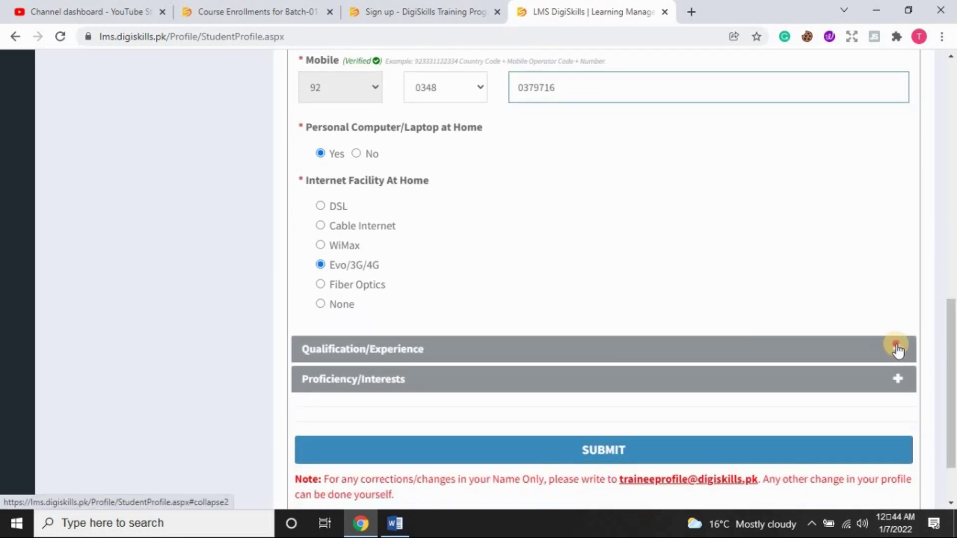
# Expand the Qualification/Experience section, keep Student as the Current Status and set the Future Plan to Freelancing
pyautogui.click(895, 346)
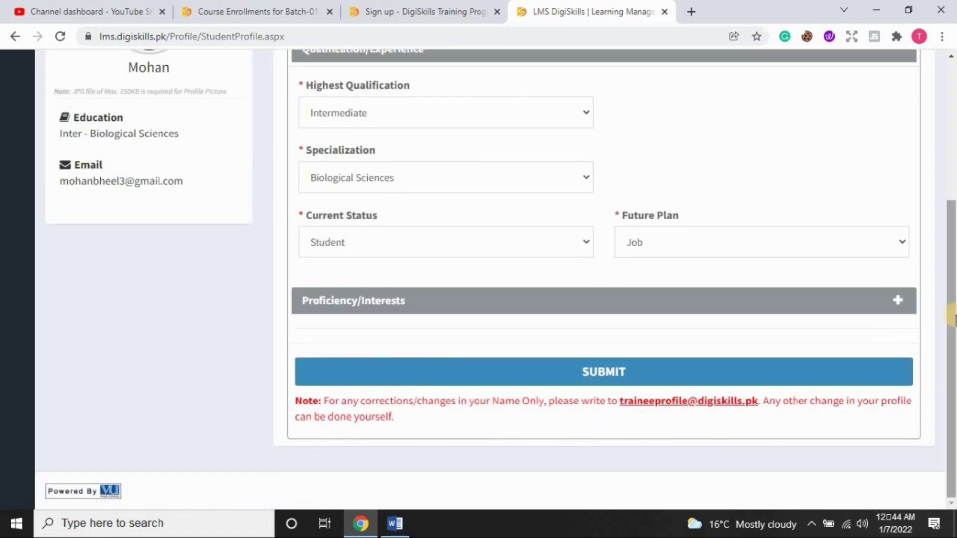
pyautogui.moveTo(954, 319); pyautogui.dragTo(954, 281)
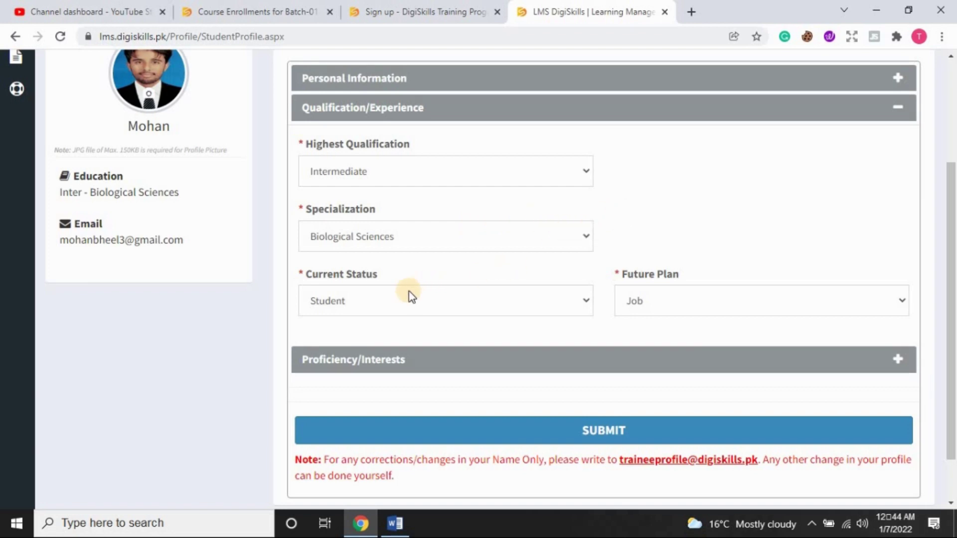
pyautogui.click(378, 305)
pyautogui.click(378, 306)
pyautogui.click(378, 306)
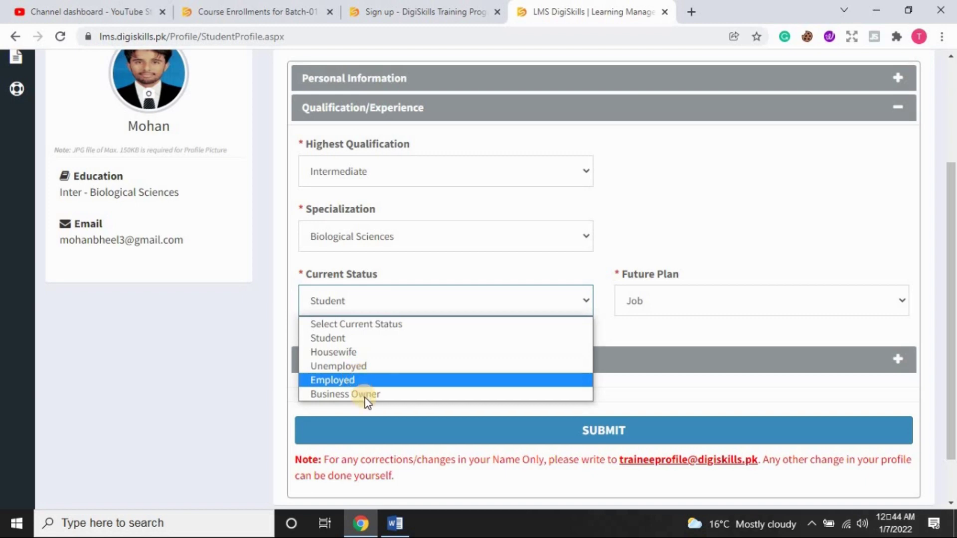
pyautogui.click(455, 259)
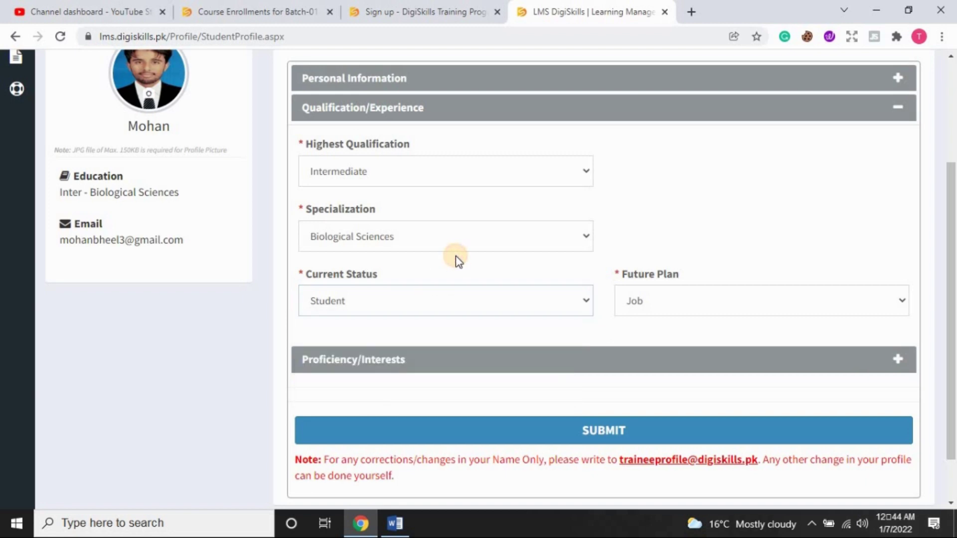
pyautogui.click(679, 309)
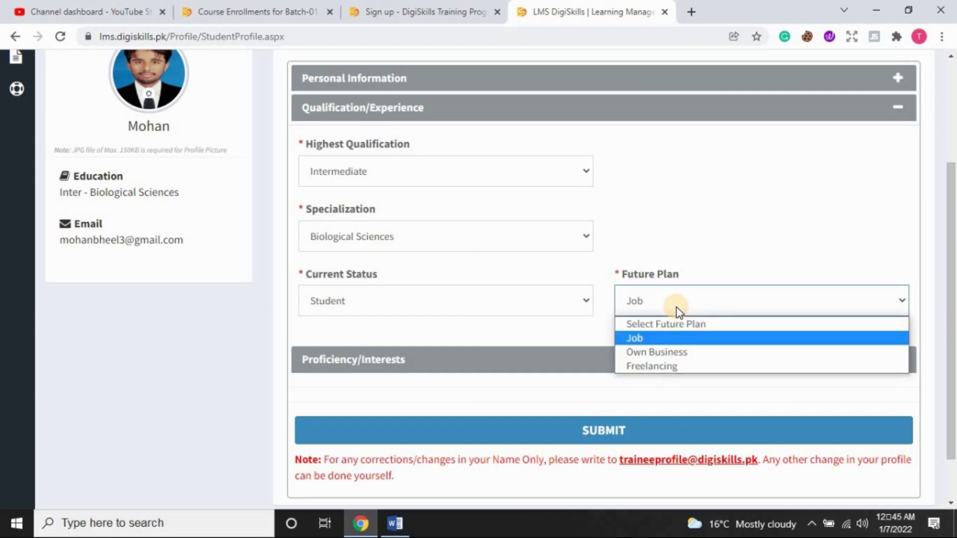
pyautogui.click(664, 366)
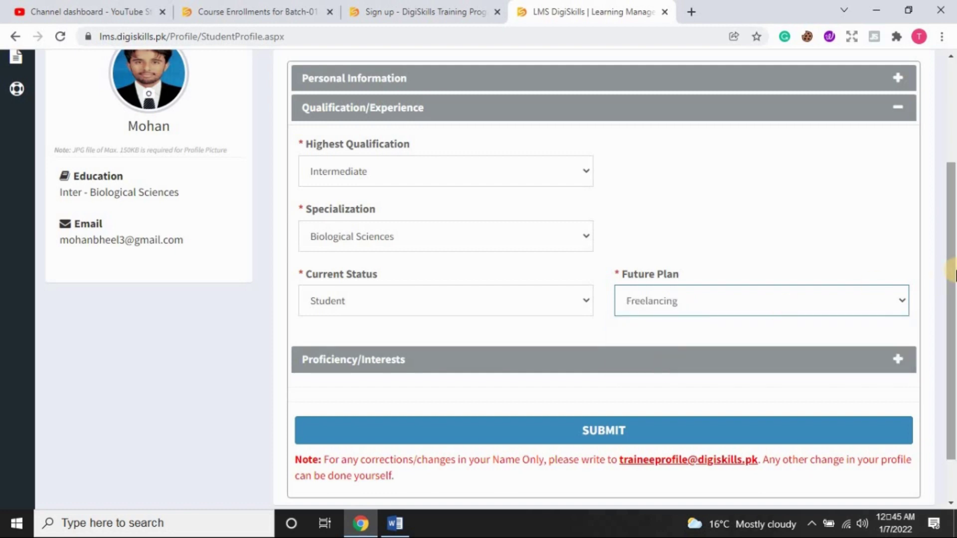
# Expand the Proficiency/Interests section and select Basic/Average Knowledge for computer proficiency and Intermediate for English speaking
pyautogui.scroll(-2, 954, 273)
pyautogui.click(901, 300)
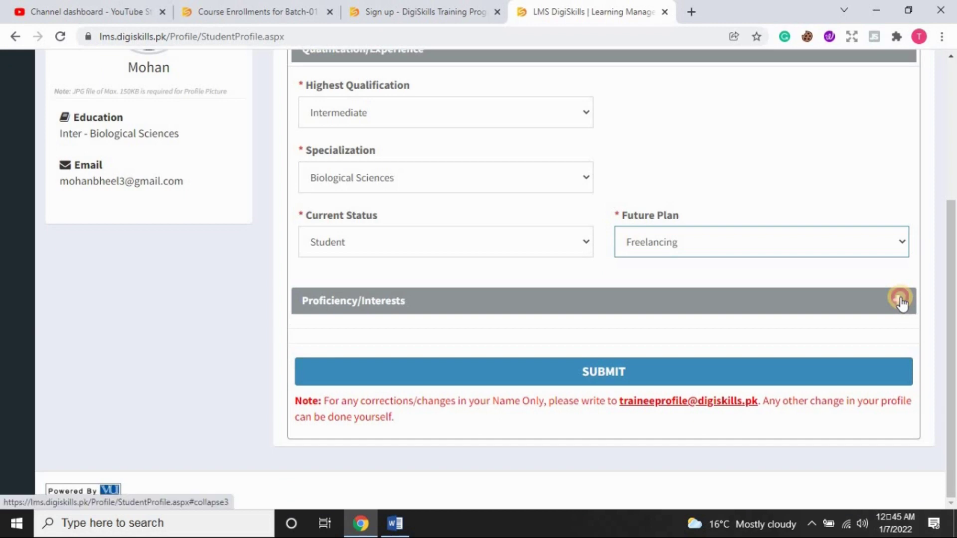
pyautogui.scroll(-5, 903, 297)
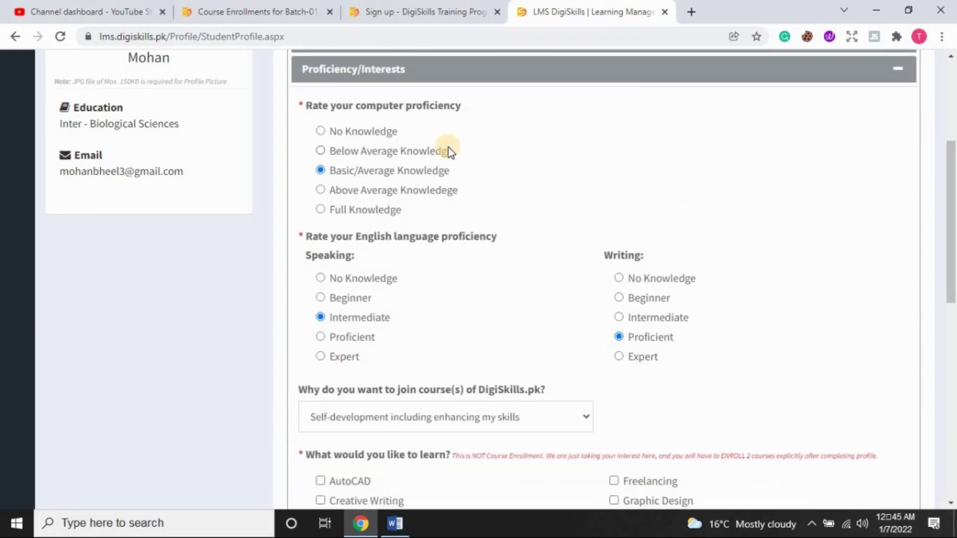
pyautogui.click(320, 170)
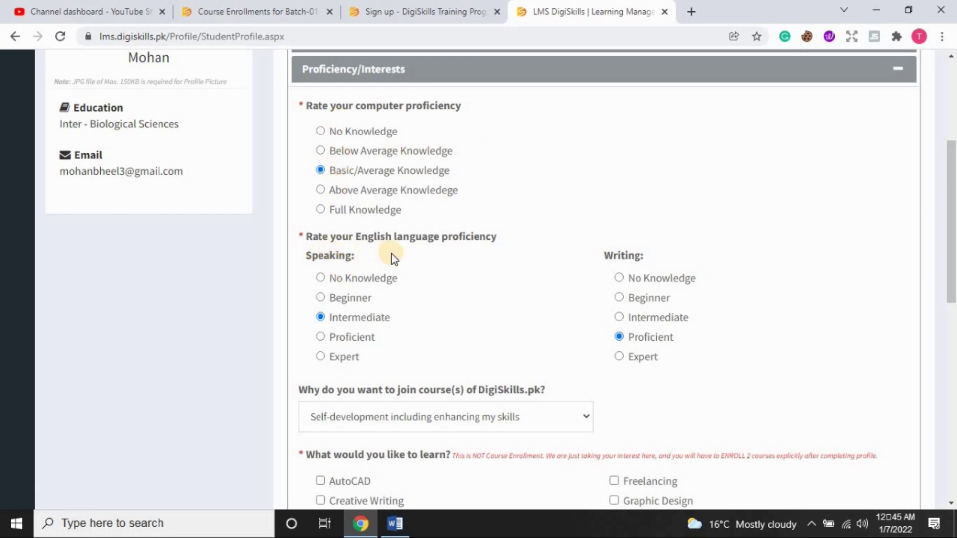
pyautogui.click(320, 317)
pyautogui.click(953, 226)
# Choose "Self-development including enhancing my skills" as the reason for joining and keep SEO (Search Engine Optimization) among the learning interests
pyautogui.scroll(-3, 952, 227)
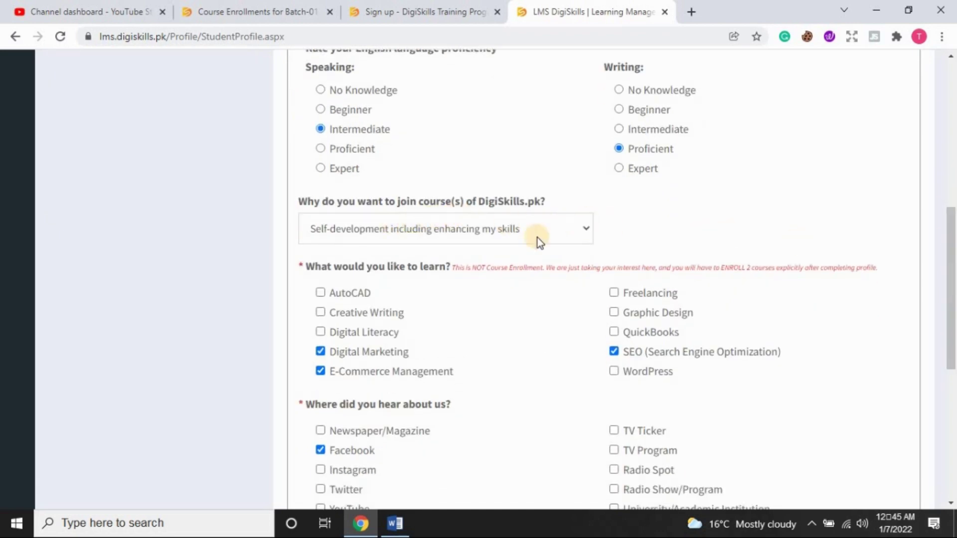
pyautogui.click(588, 230)
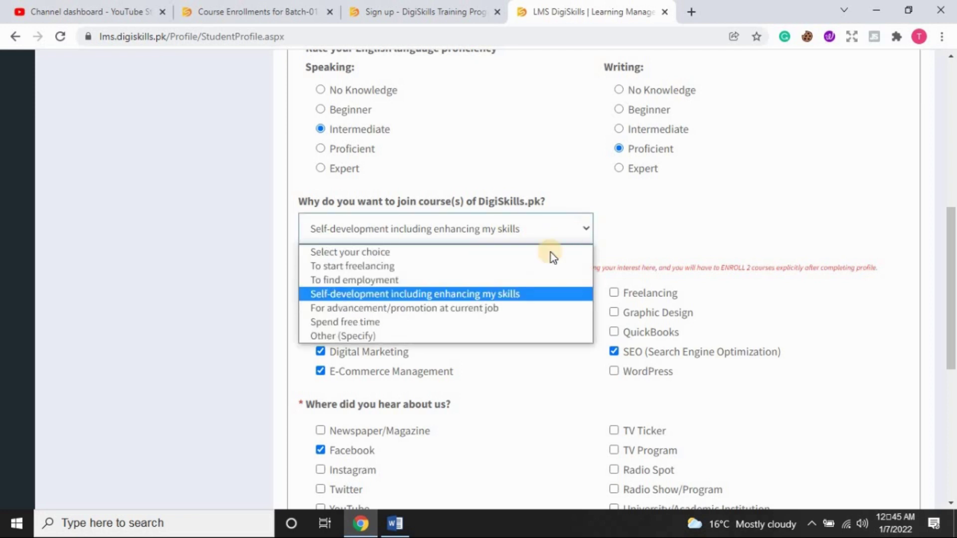
pyautogui.click(481, 297)
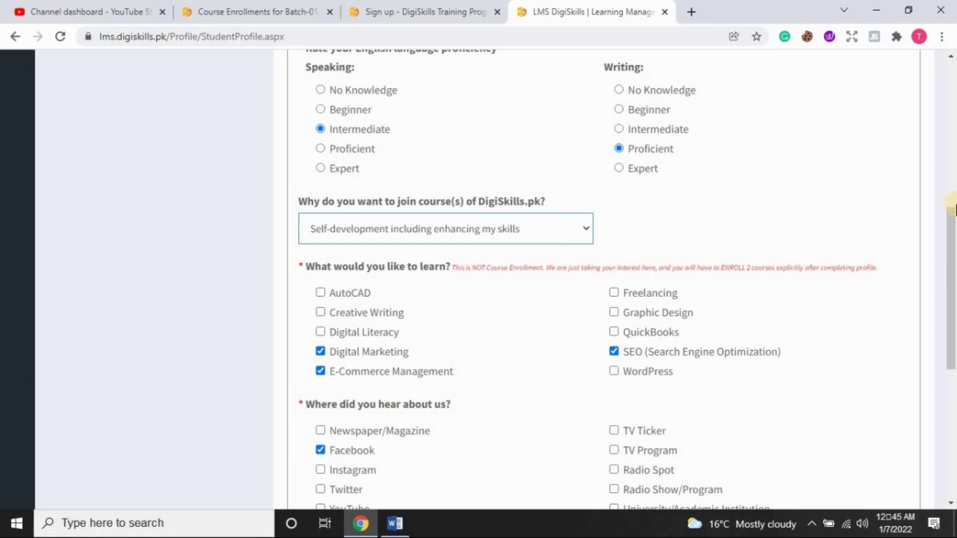
pyautogui.moveTo(952, 235); pyautogui.dragTo(952, 282)
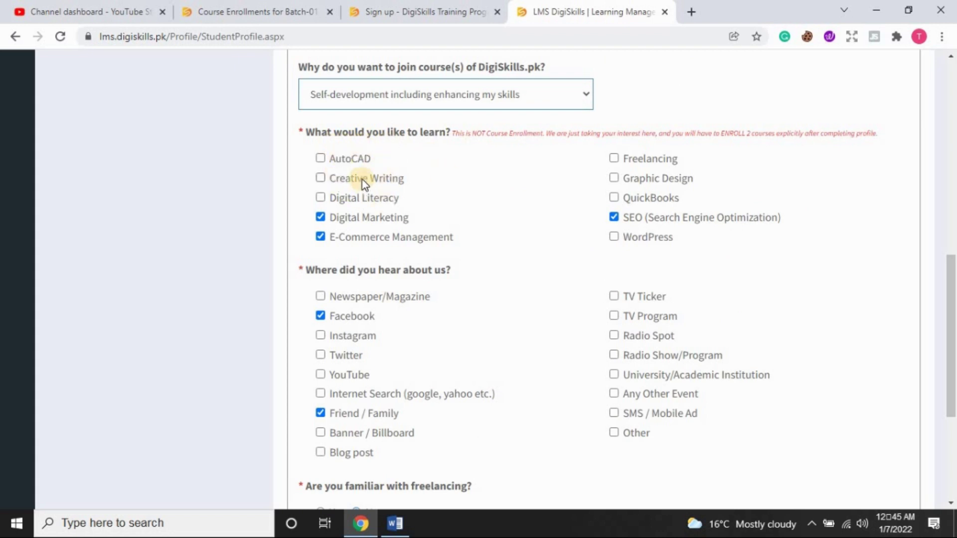
pyautogui.click(614, 217)
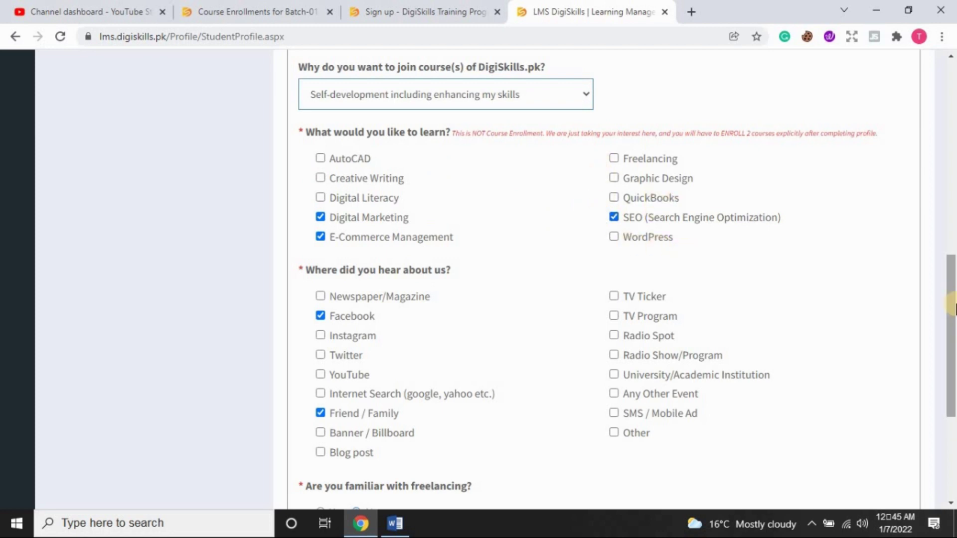
# Review the questions on where the trainee heard about DigiSkills and freelancing familiarity, then return to the start of the profile
pyautogui.moveTo(952, 309); pyautogui.dragTo(952, 350)
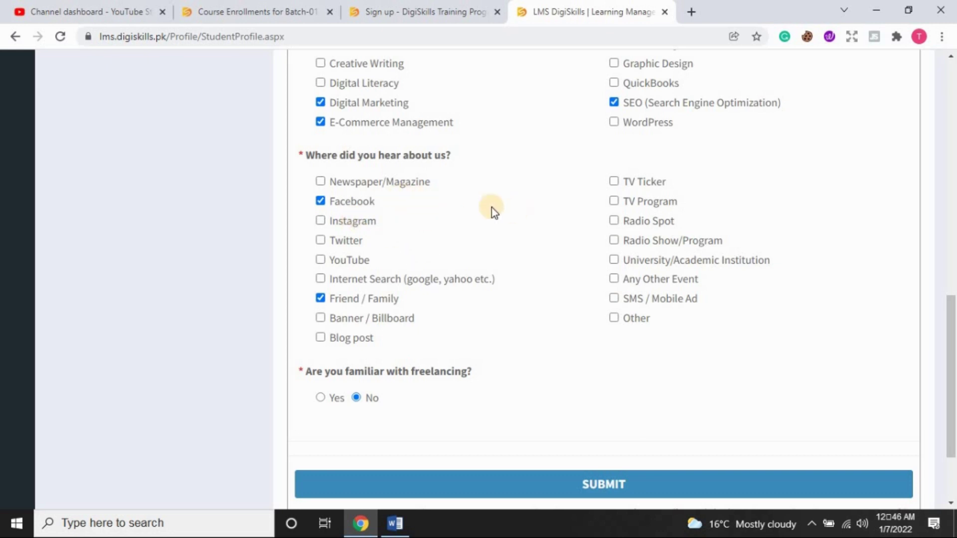
pyautogui.scroll(-2, 480, 325)
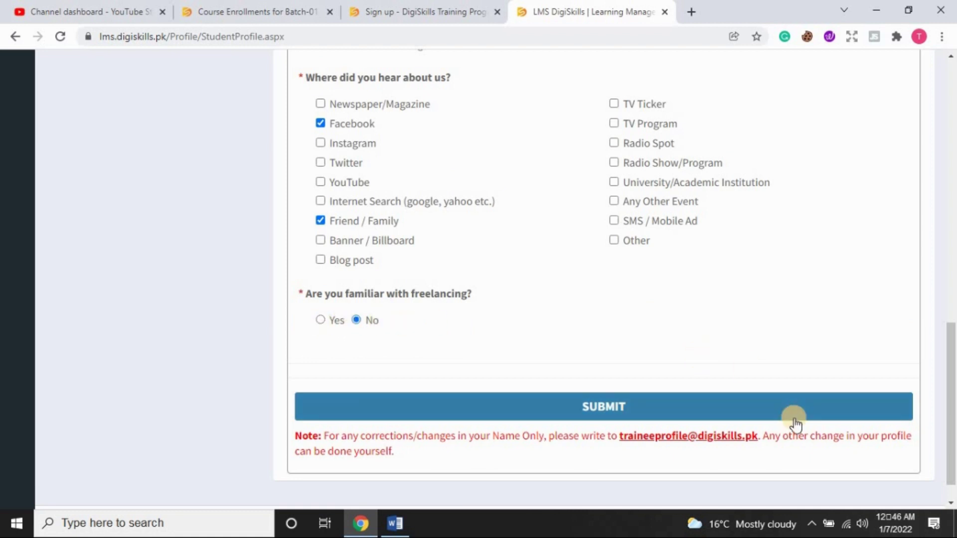
pyautogui.moveTo(950, 398); pyautogui.dragTo(951, 74)
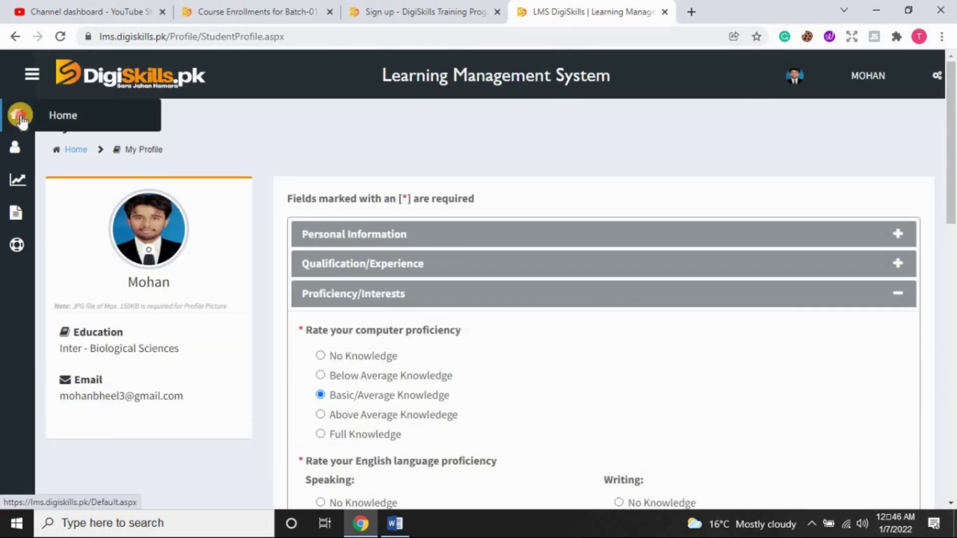
# Open the DSTP2.0-Batch-01 course enrollment from the LMS home page and select the Digital Marketing and E-Commerce Management courses
pyautogui.click(20, 117)
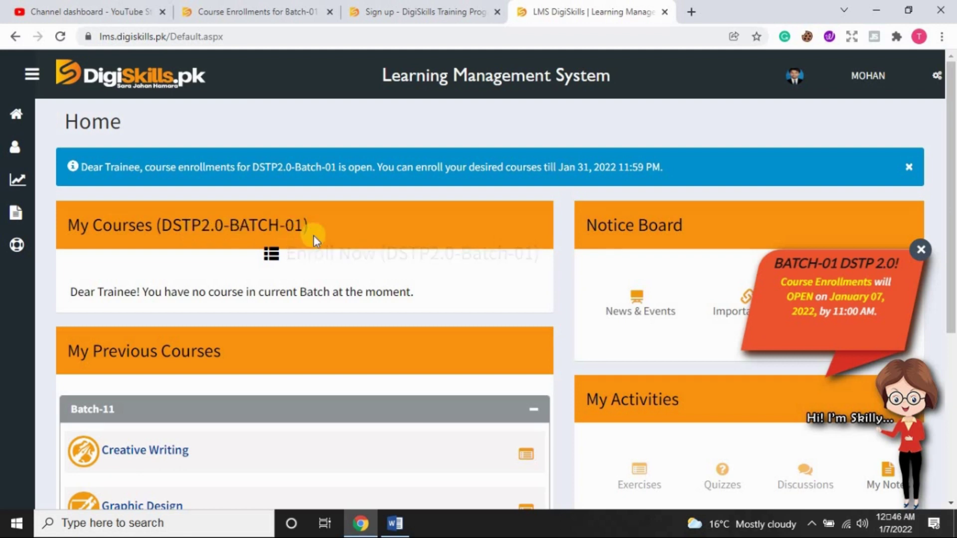
pyautogui.click(380, 257)
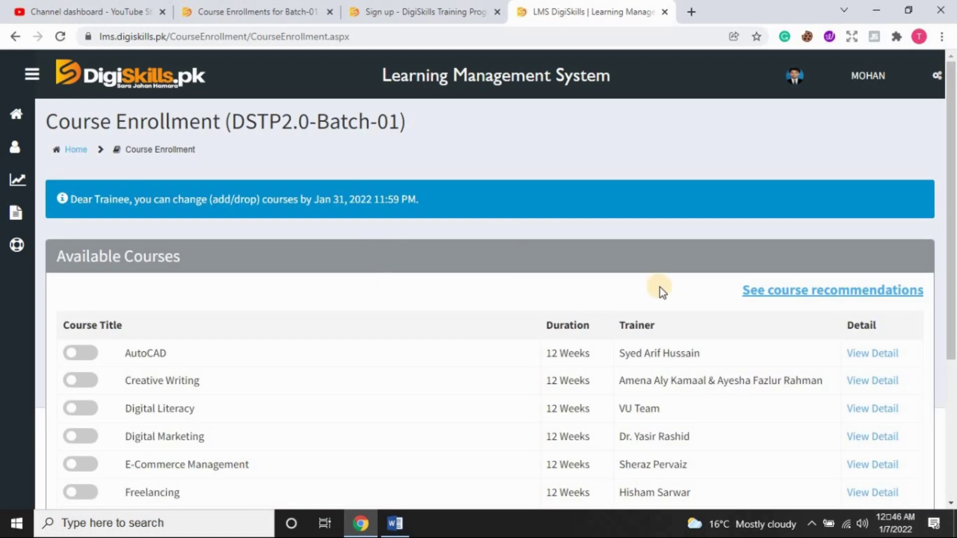
pyautogui.scroll(-3, 923, 264)
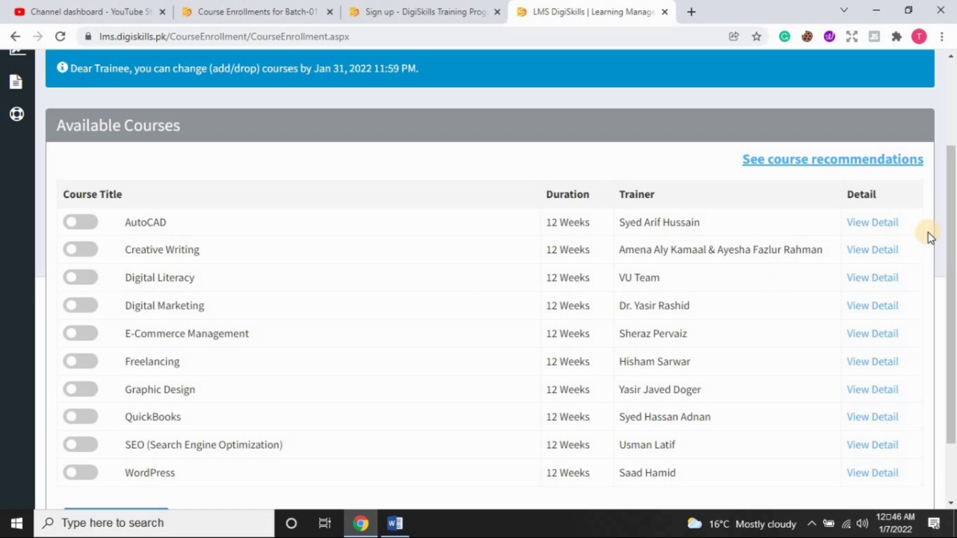
pyautogui.moveTo(951, 220); pyautogui.dragTo(951, 264)
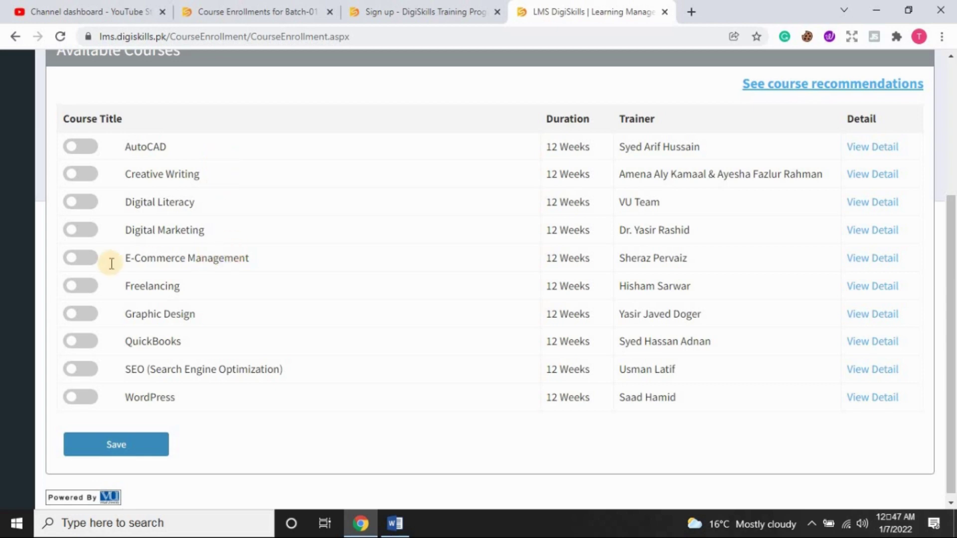
pyautogui.click(88, 232)
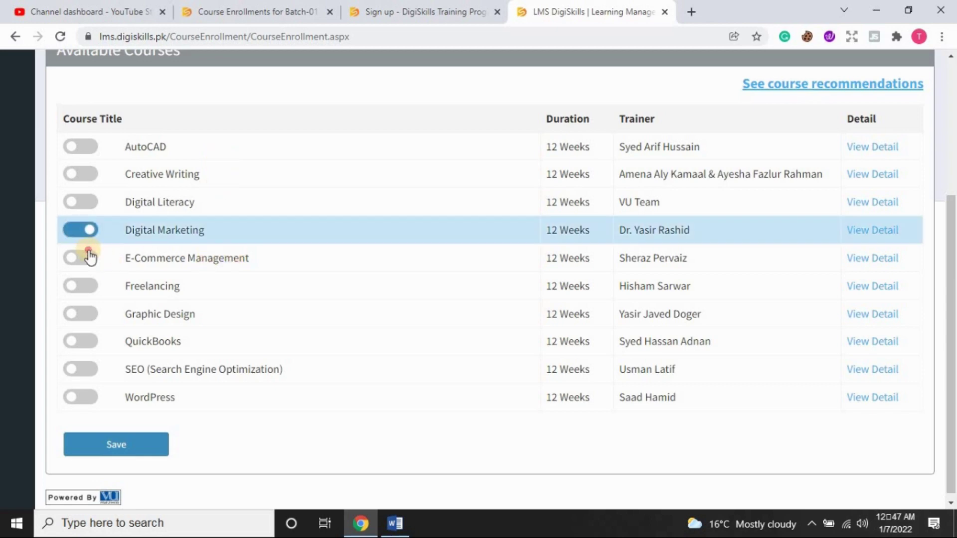
pyautogui.click(89, 255)
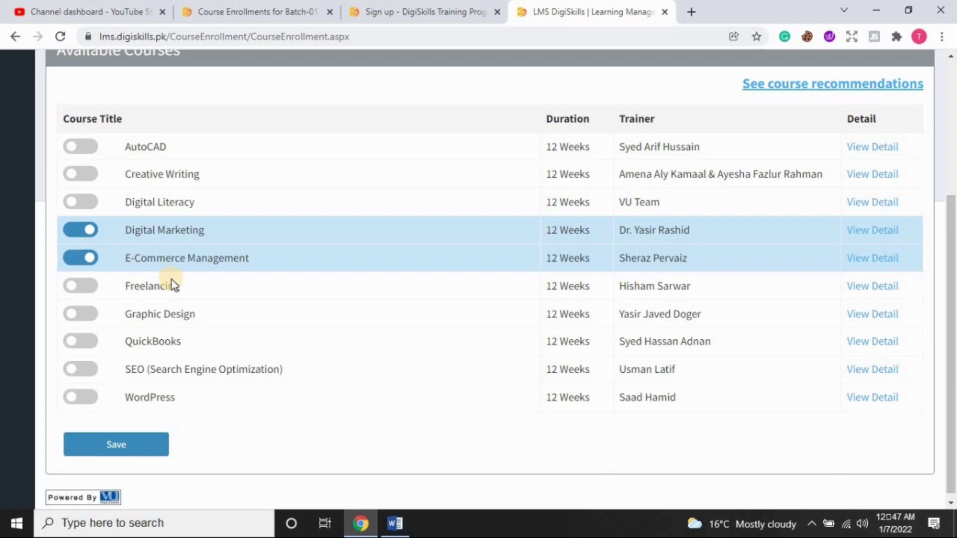
# View the Digital Marketing course details in a separate browser tab, then return to the course enrollment page
pyautogui.rightClick(887, 233)
pyautogui.click(881, 240)
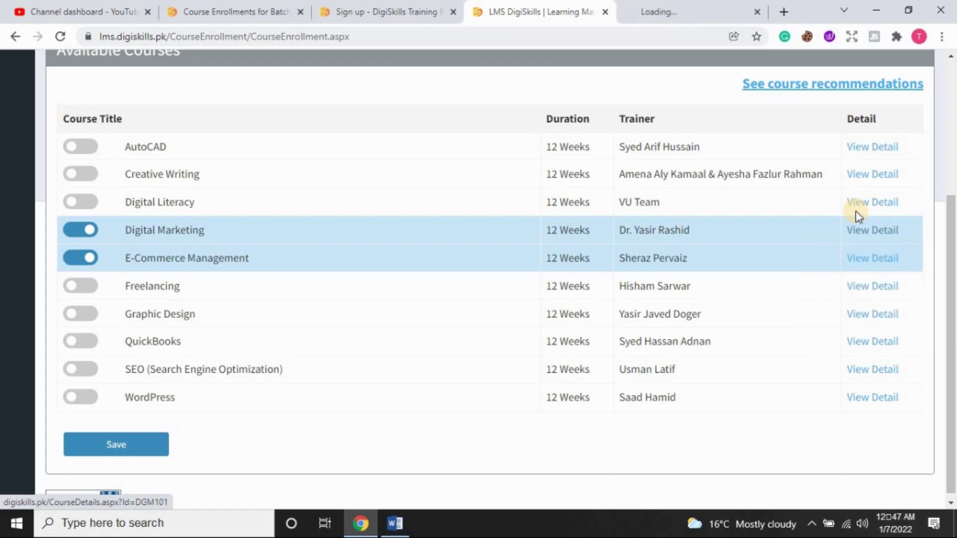
pyautogui.click(716, 11)
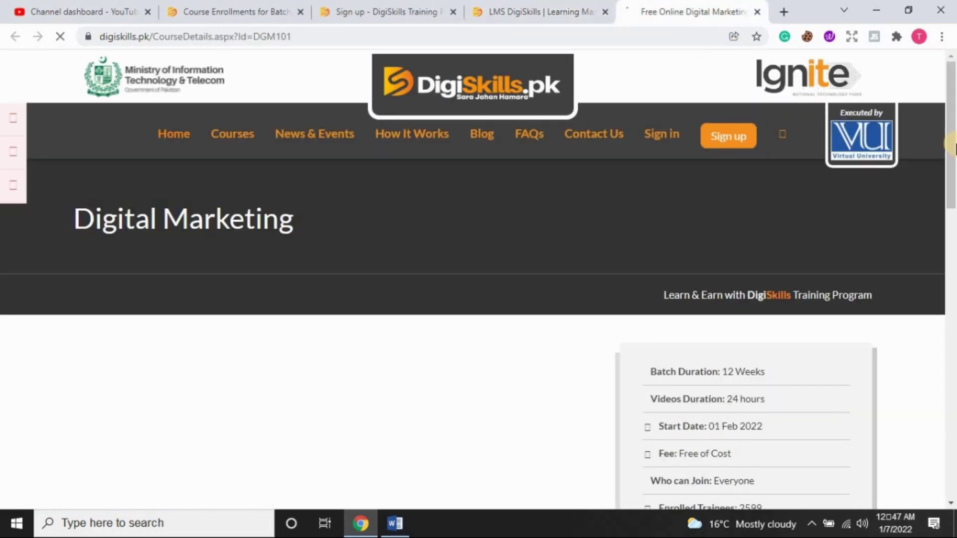
pyautogui.moveTo(950, 127); pyautogui.dragTo(950, 186)
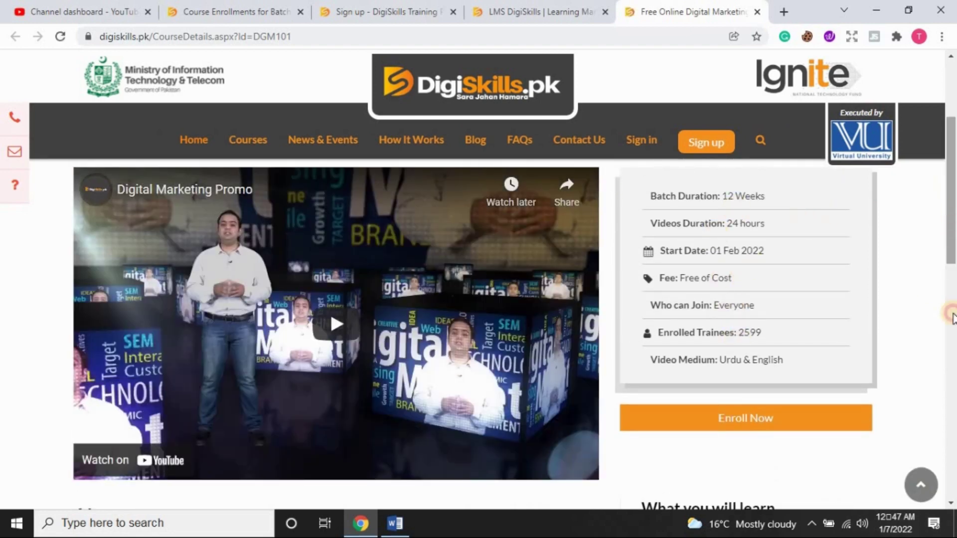
pyautogui.scroll(-10, 931, 219)
pyautogui.scroll(10, 929, 221)
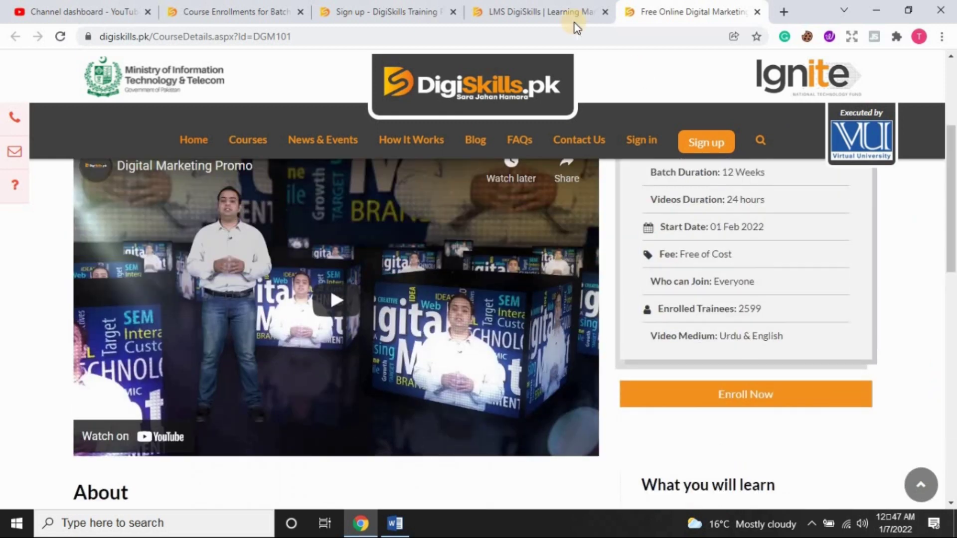
pyautogui.click(524, 7)
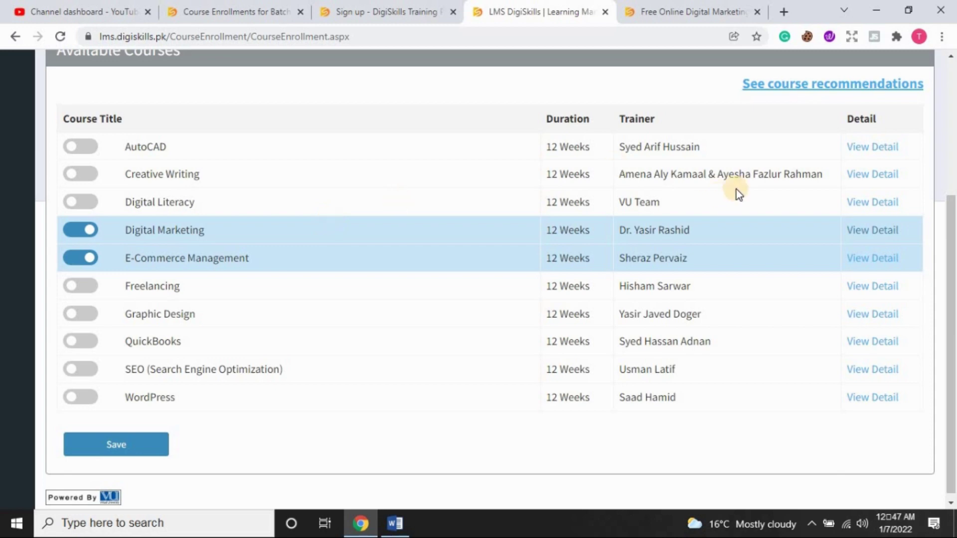
pyautogui.moveTo(950, 224); pyautogui.dragTo(951, 142)
pyautogui.scroll(-3, 948, 256)
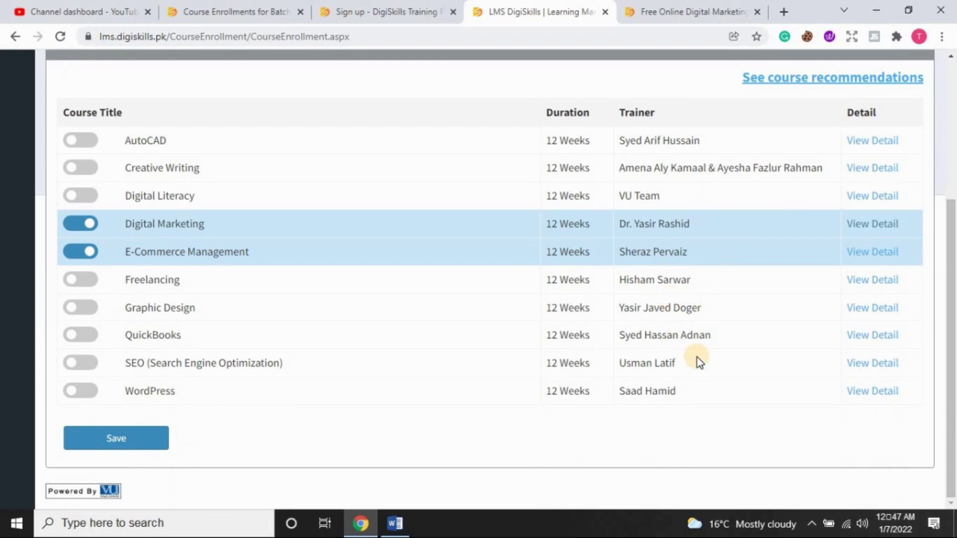
pyautogui.moveTo(949, 254); pyautogui.dragTo(952, 134)
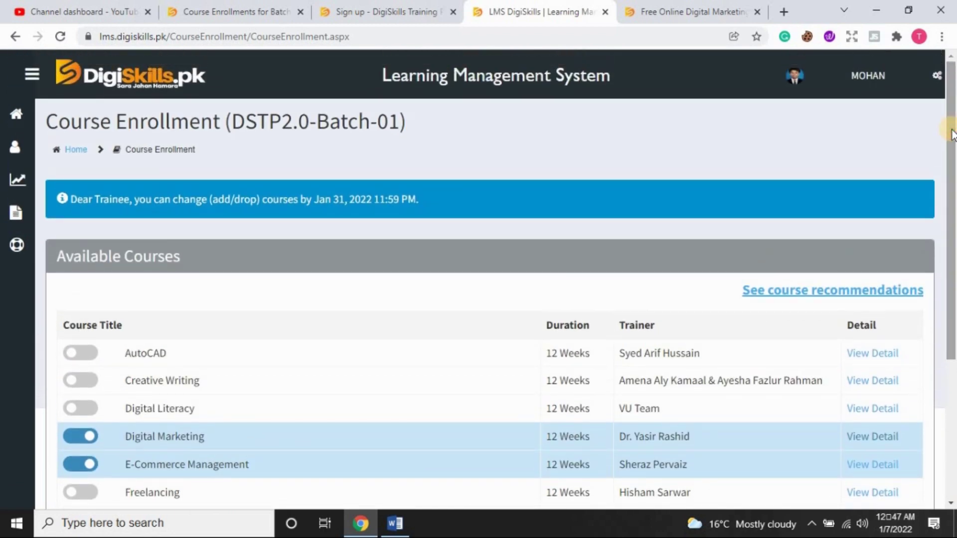